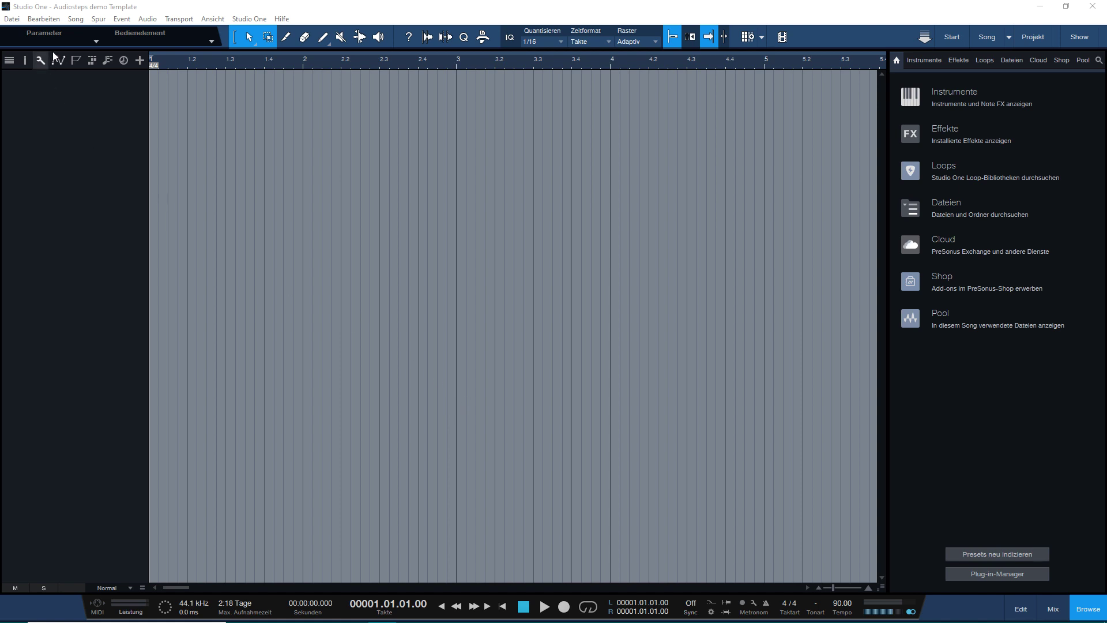
Step: In the song settings' audio inputs, set up a batch of two mono channels named Mic
{"action": "left_click", "coordinate": [76, 19]}
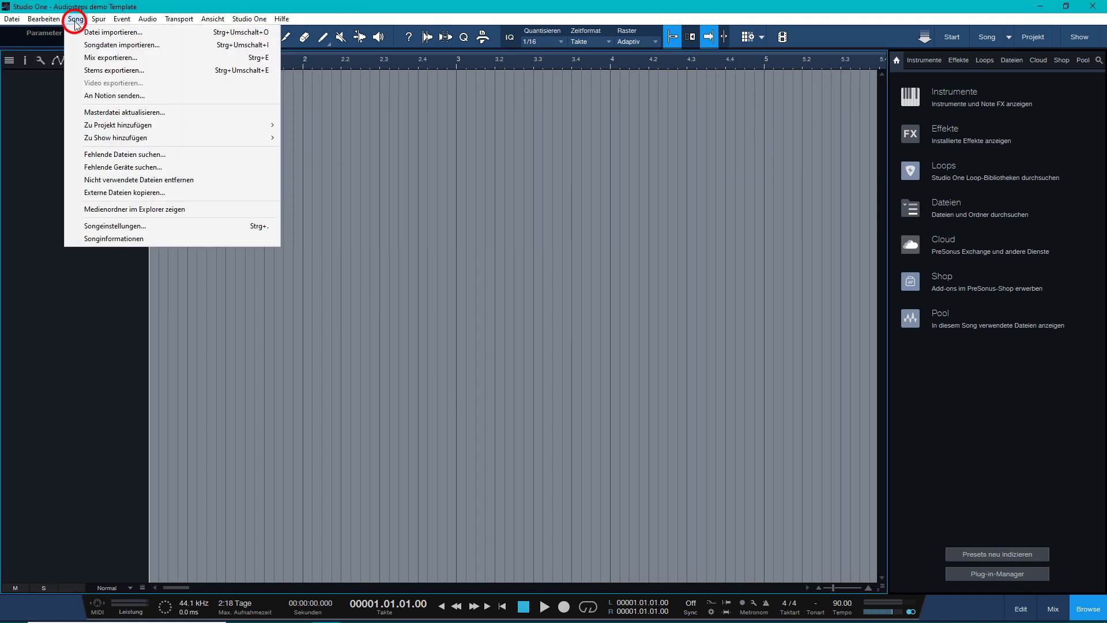
{"action": "left_click", "coordinate": [109, 226]}
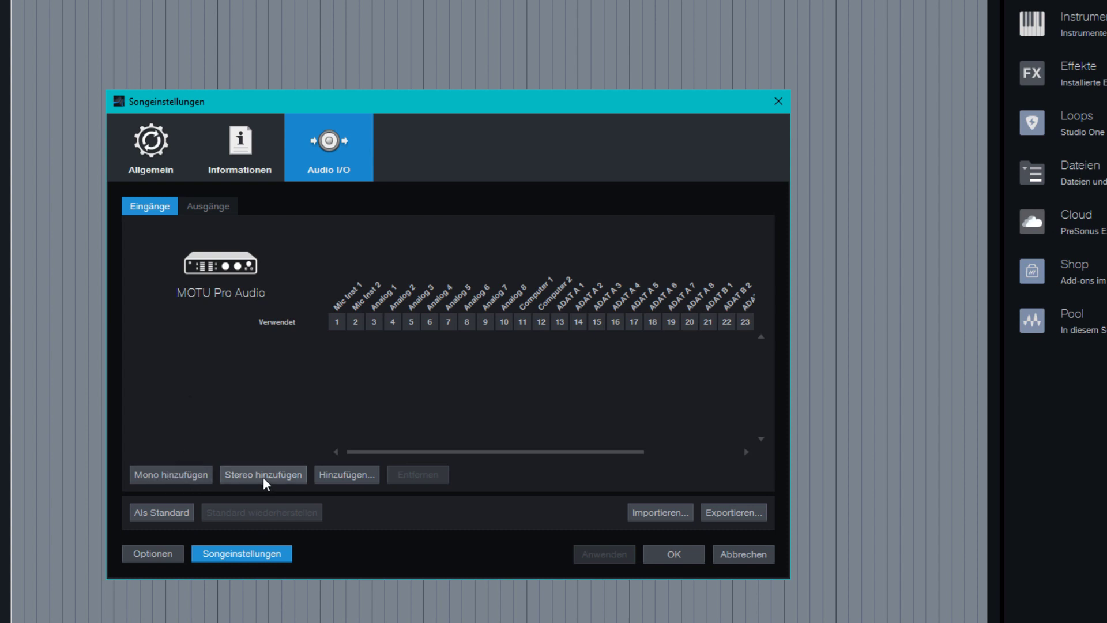
{"action": "left_click", "coordinate": [334, 476]}
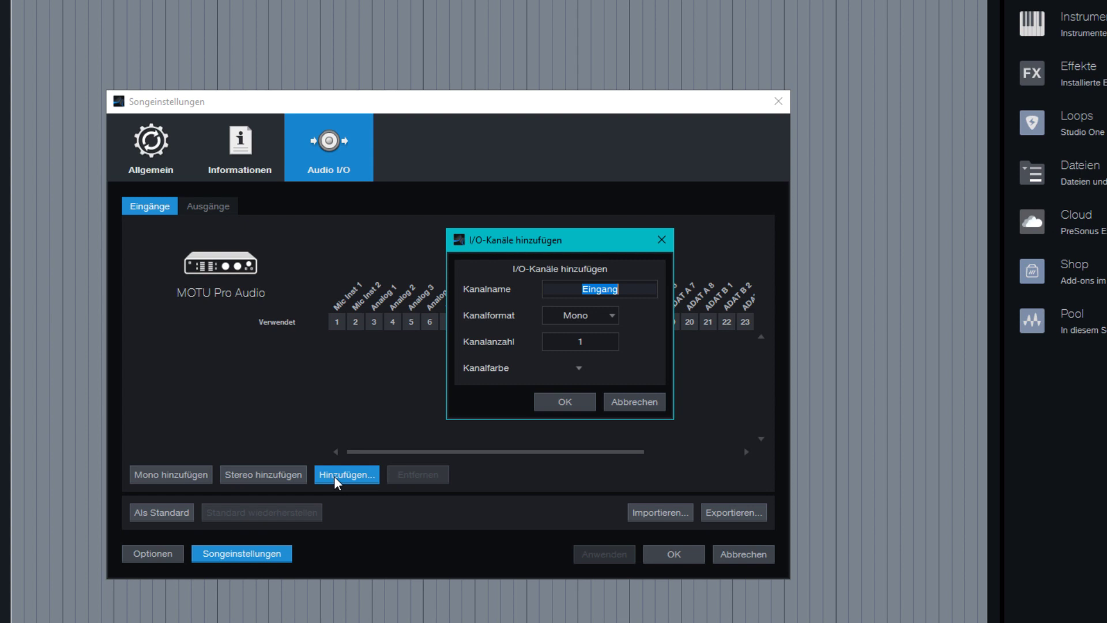
{"action": "type", "text": "Micro"}
{"action": "key", "text": "BackSpace"}
{"action": "key", "text": "BackSpace"}
{"action": "key", "text": "BackSpace"}
{"action": "type", "text": "c"}
{"action": "key", "text": "Tab"}
{"action": "left_click", "coordinate": [562, 341]}
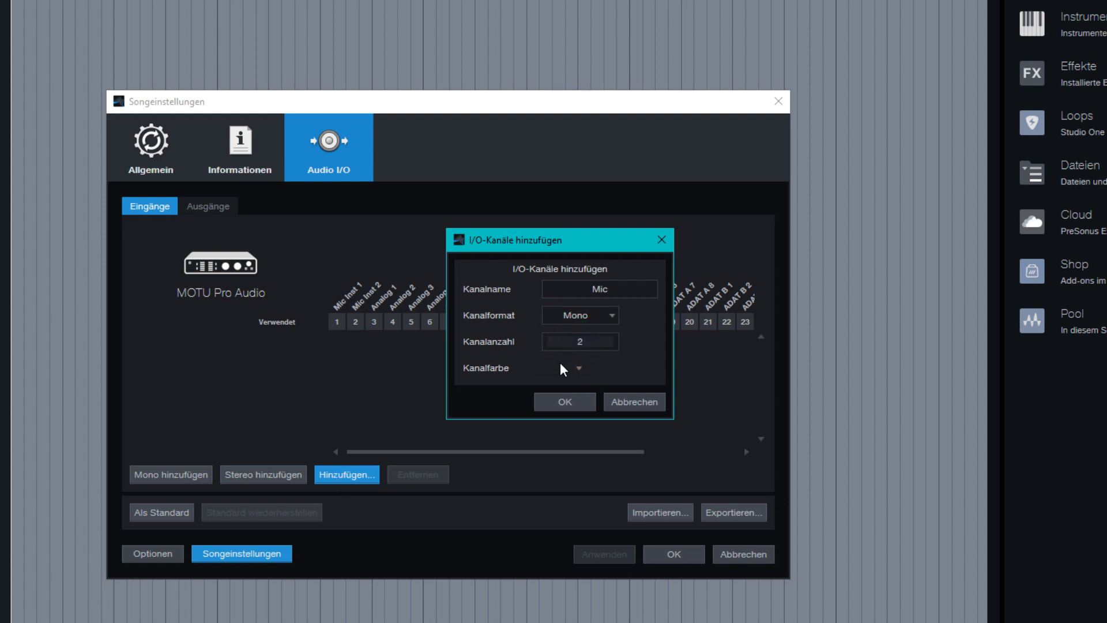
Step: Give the Mic channels a dark red colour and add them to the input list
{"action": "left_click", "coordinate": [579, 367]}
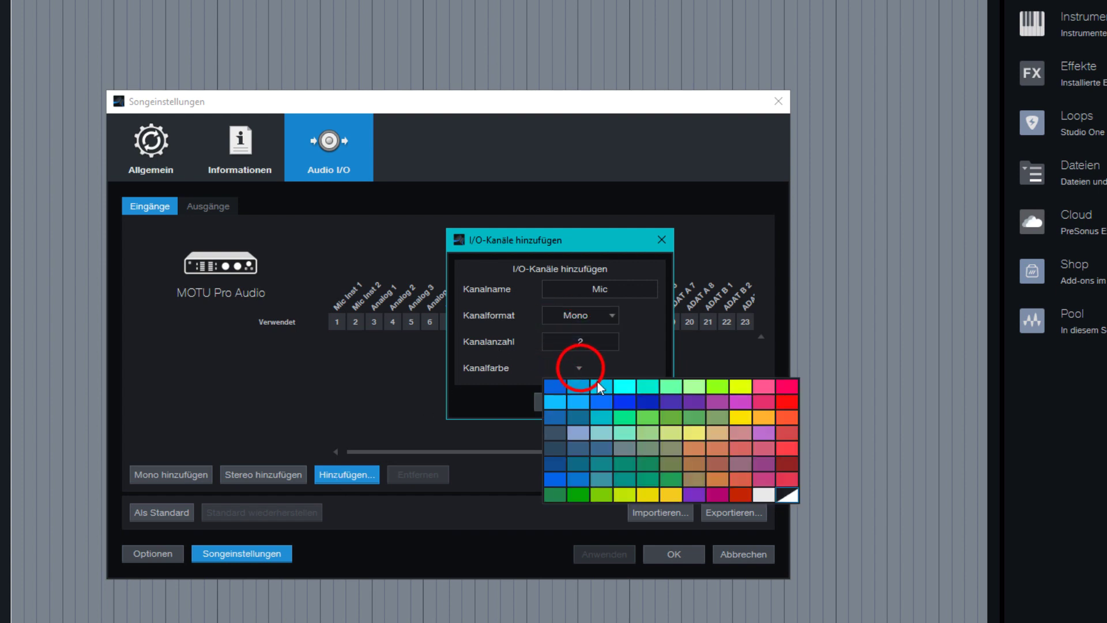
{"action": "left_click", "coordinate": [783, 461]}
{"action": "left_click", "coordinate": [646, 322]}
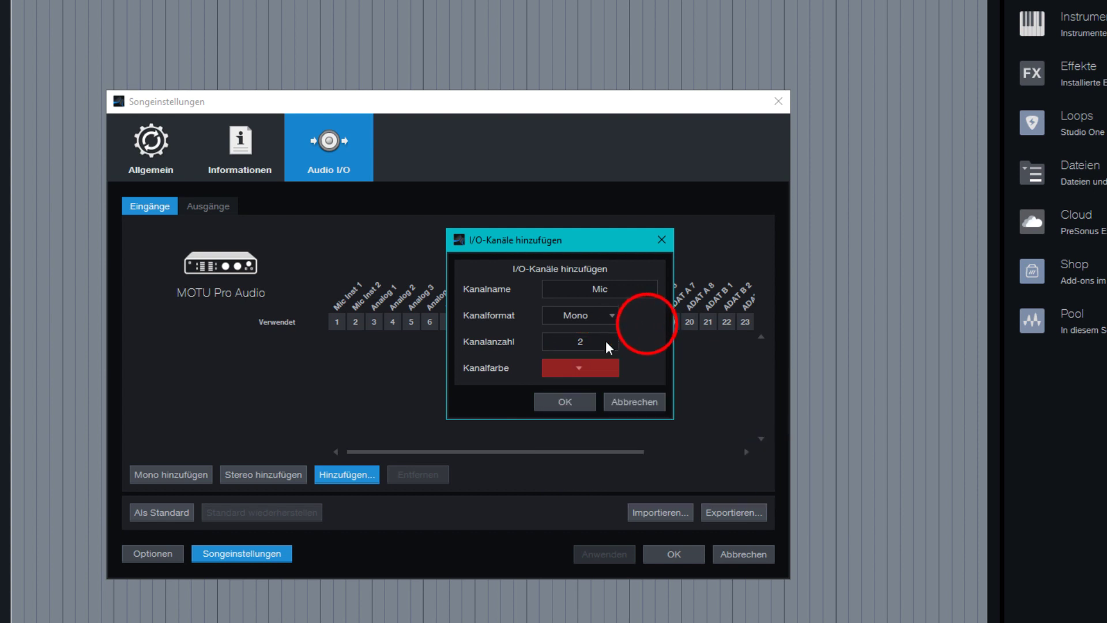
{"action": "left_click", "coordinate": [583, 402]}
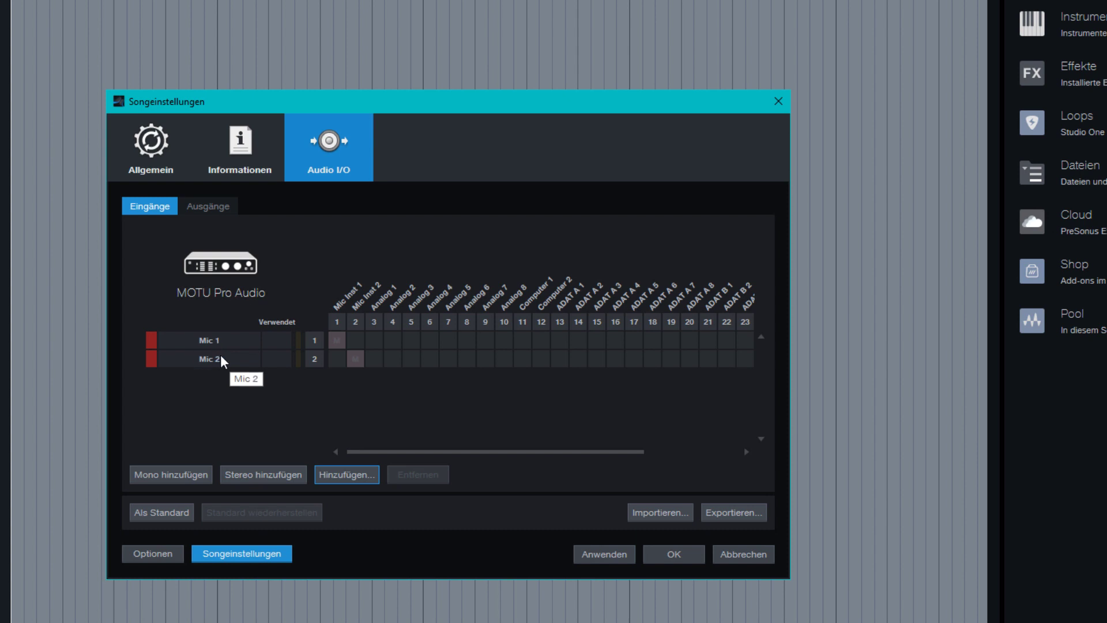
{"action": "left_click", "coordinate": [224, 384]}
Step: Add four stereo channels to the audio inputs
{"action": "left_click", "coordinate": [255, 472]}
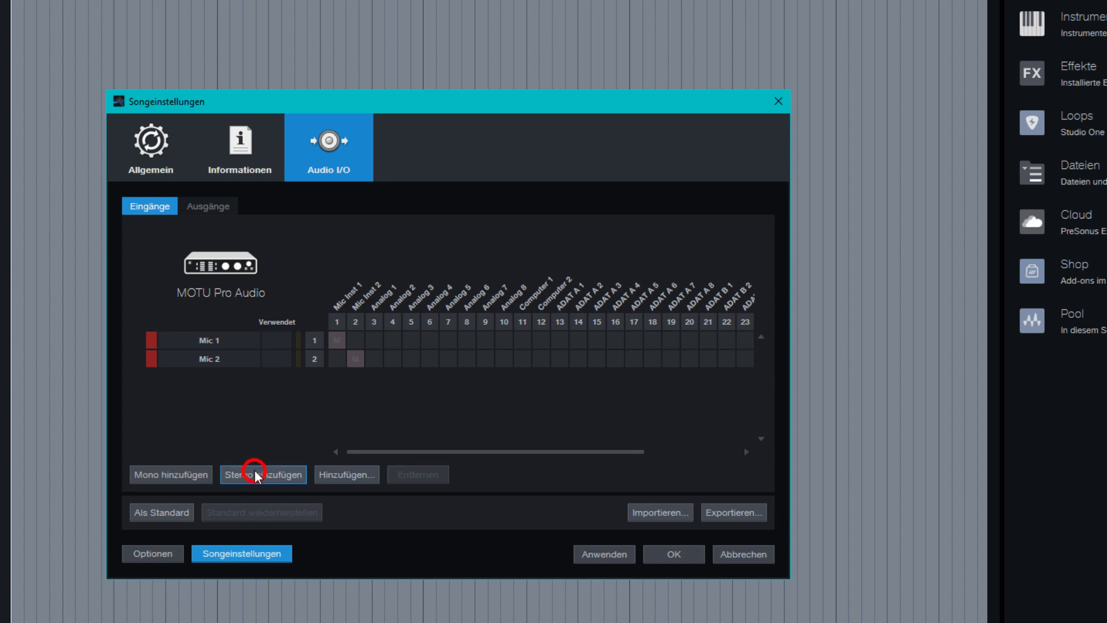
{"action": "left_click", "coordinate": [255, 472]}
{"action": "left_click", "coordinate": [255, 472]}
{"action": "left_click", "coordinate": [255, 472]}
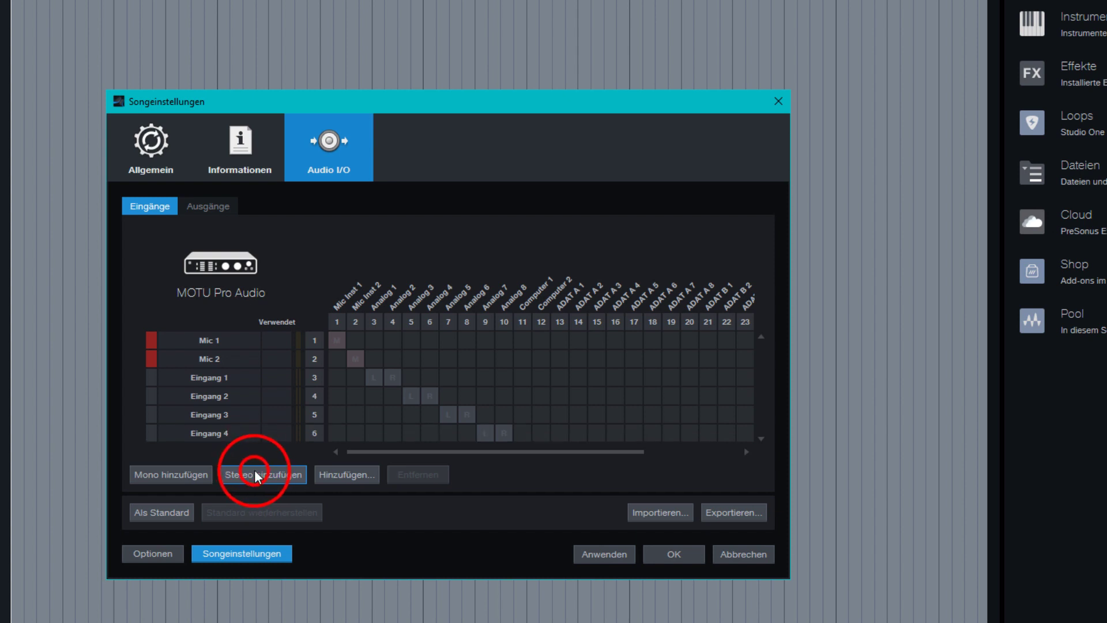
Step: Rename the fourth stereo input, Eingang 4, as Dangerous Music Compressor and colour it blue
{"action": "double_click", "coordinate": [235, 433]}
{"action": "type", "text": "Dan"}
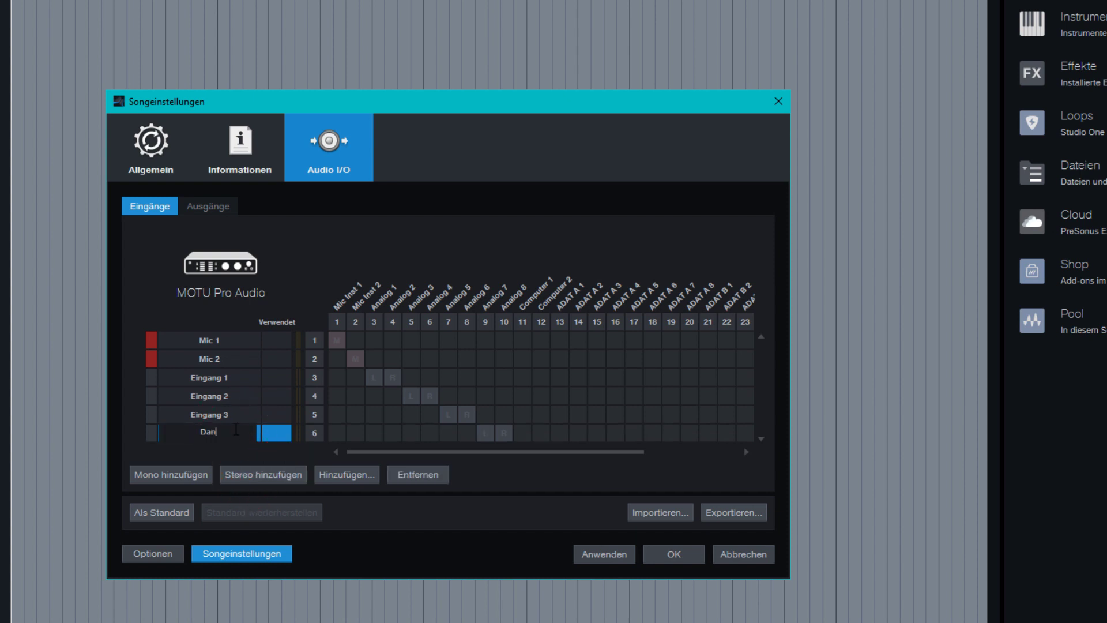
{"action": "type", "text": "gerous Music Compressor"}
{"action": "key", "text": "Return"}
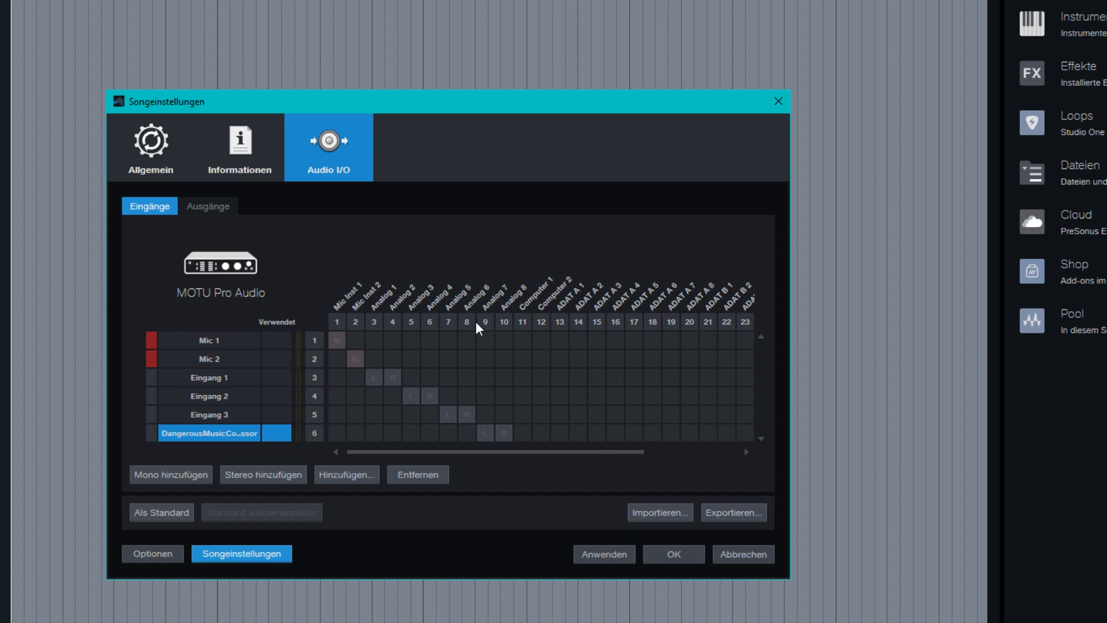
{"action": "left_click", "coordinate": [152, 426]}
{"action": "left_click", "coordinate": [154, 448]}
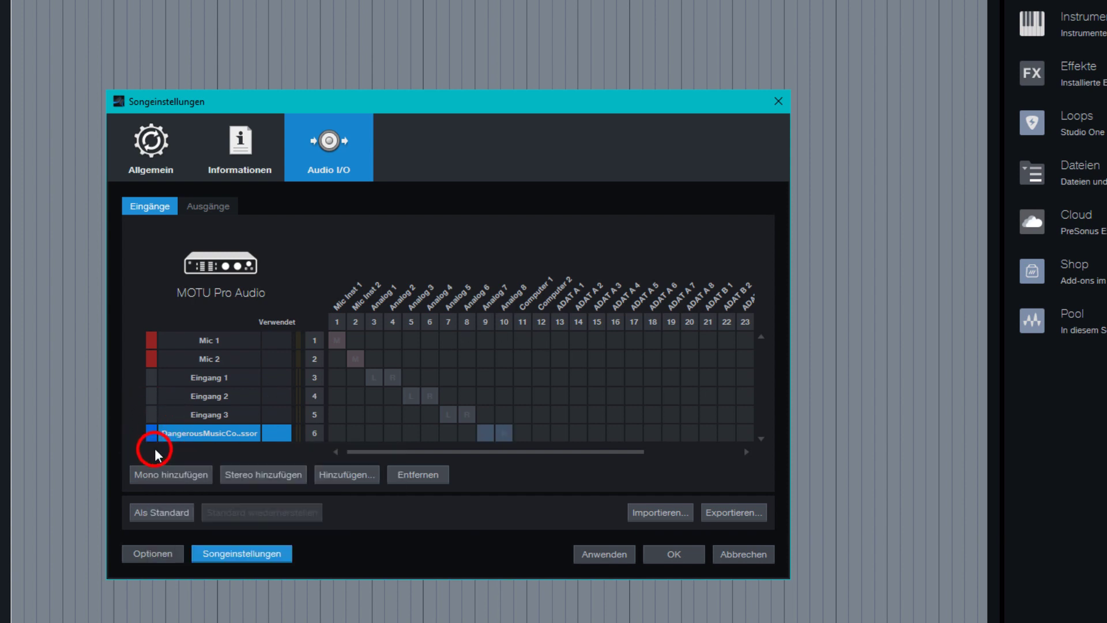
{"action": "left_click", "coordinate": [174, 262]}
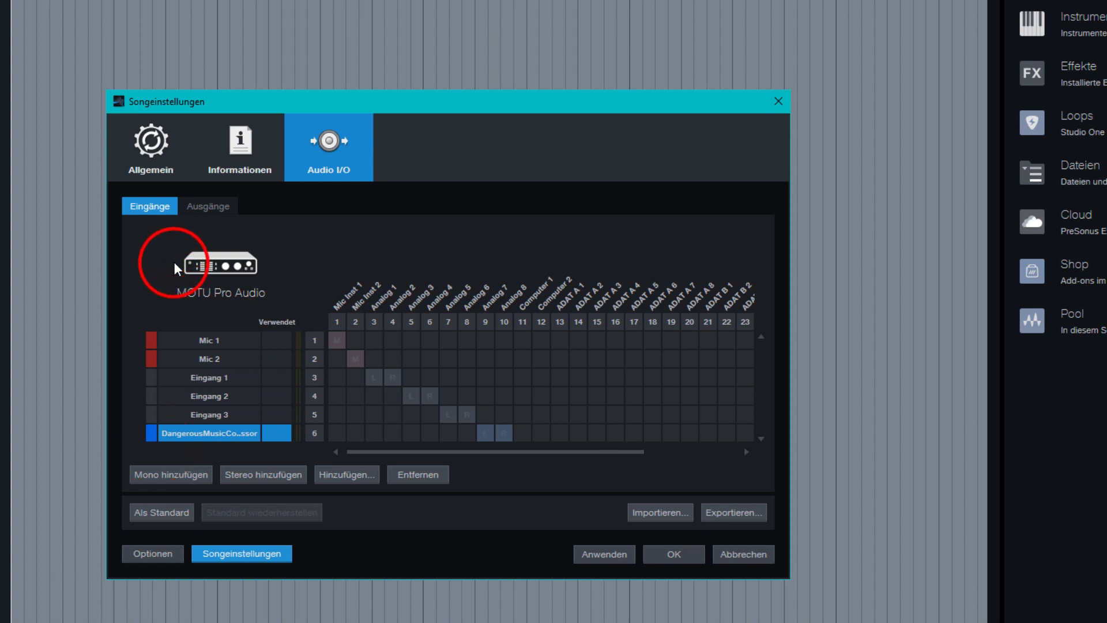
Step: Add four stereo channels to the audio outputs
{"action": "left_click", "coordinate": [203, 203]}
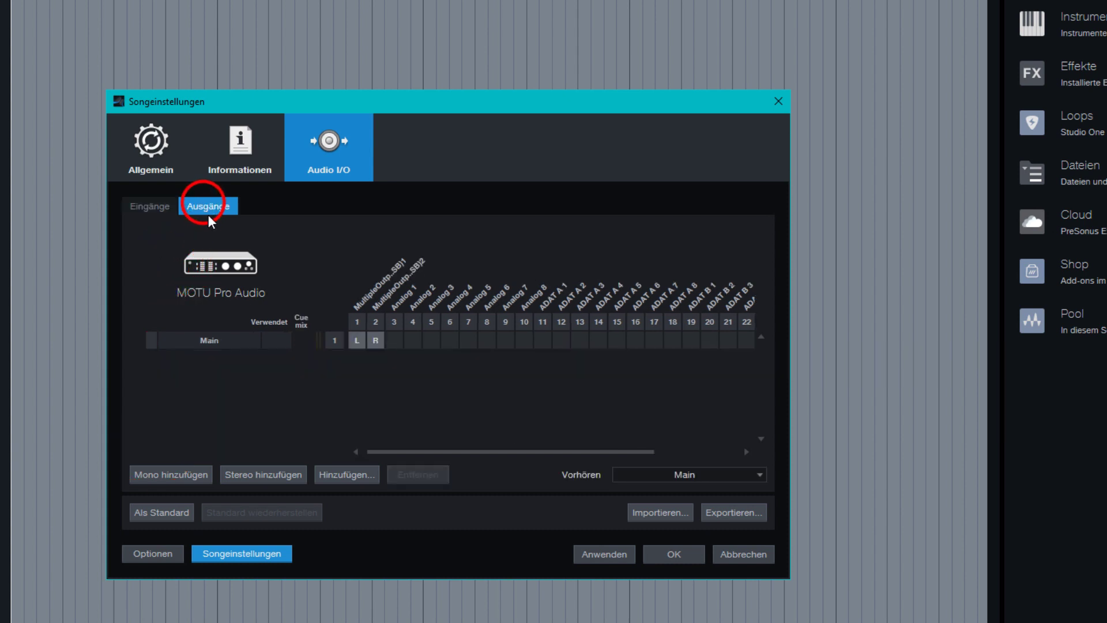
{"action": "left_click", "coordinate": [234, 372]}
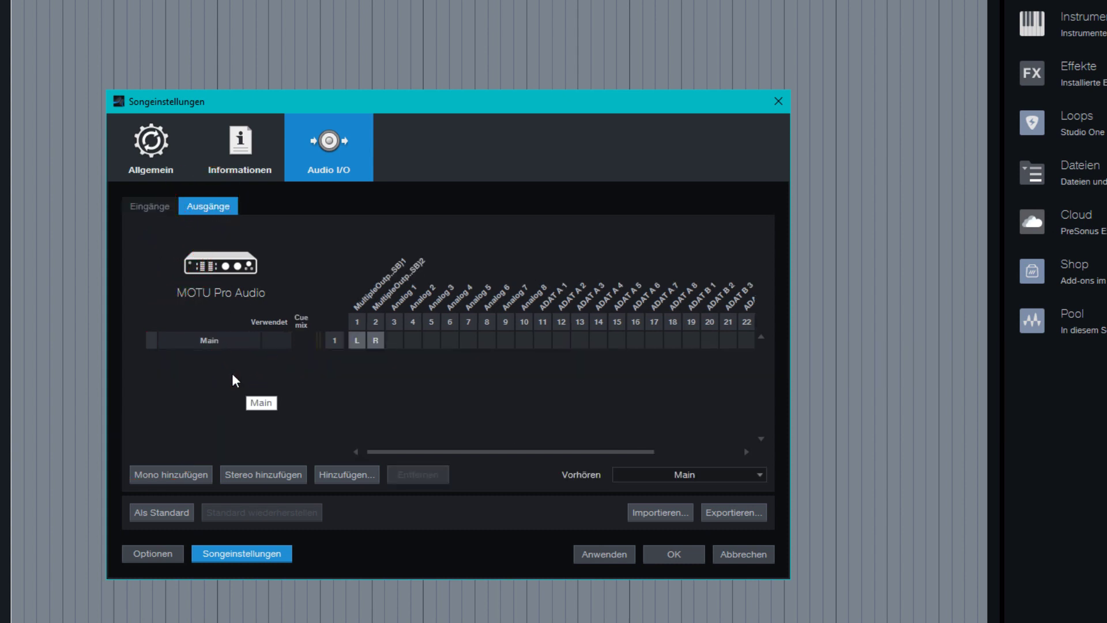
{"action": "left_click", "coordinate": [272, 471]}
{"action": "left_click", "coordinate": [272, 472]}
{"action": "left_click", "coordinate": [272, 472]}
{"action": "left_click", "coordinate": [272, 472]}
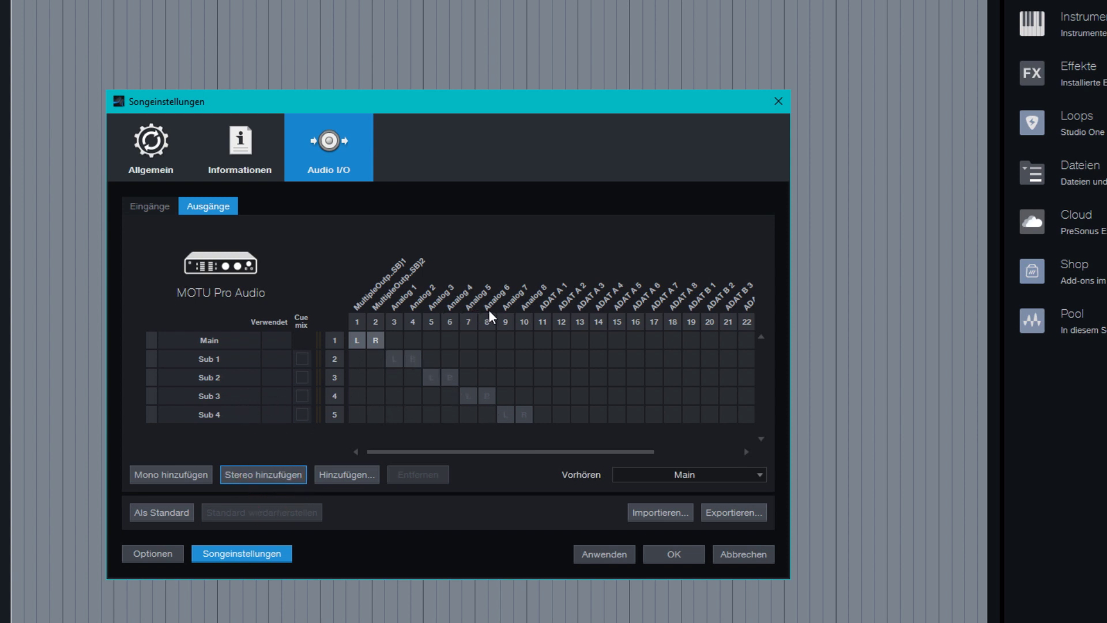
Step: Rename the output Sub 4 as Dangerous Music Compressorf and colour it blue
{"action": "double_click", "coordinate": [199, 413]}
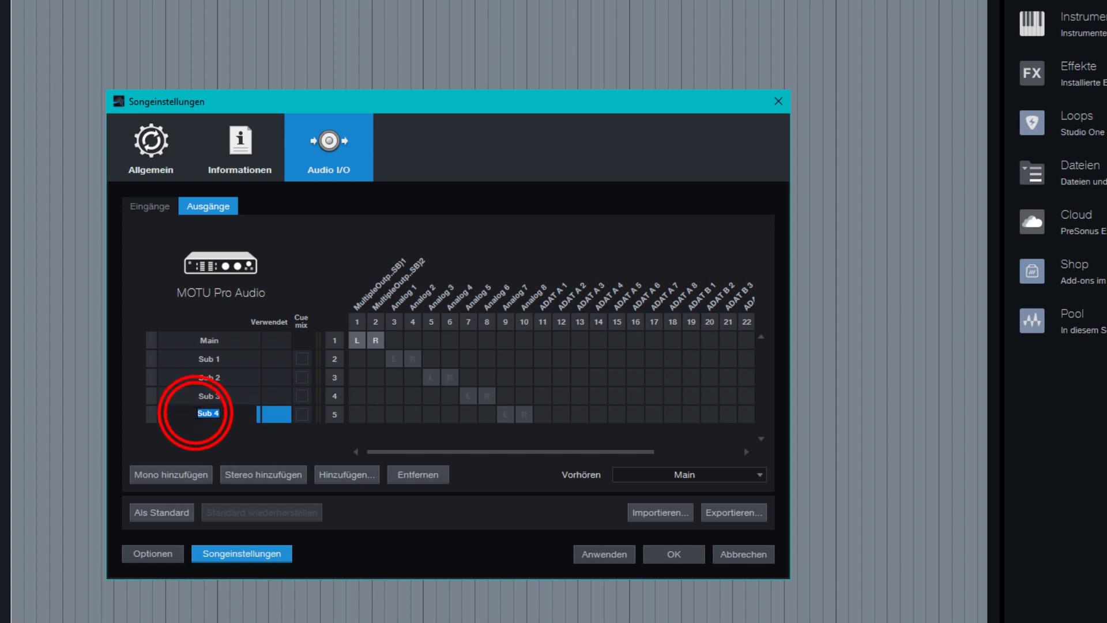
{"action": "type", "text": "Dangerous"}
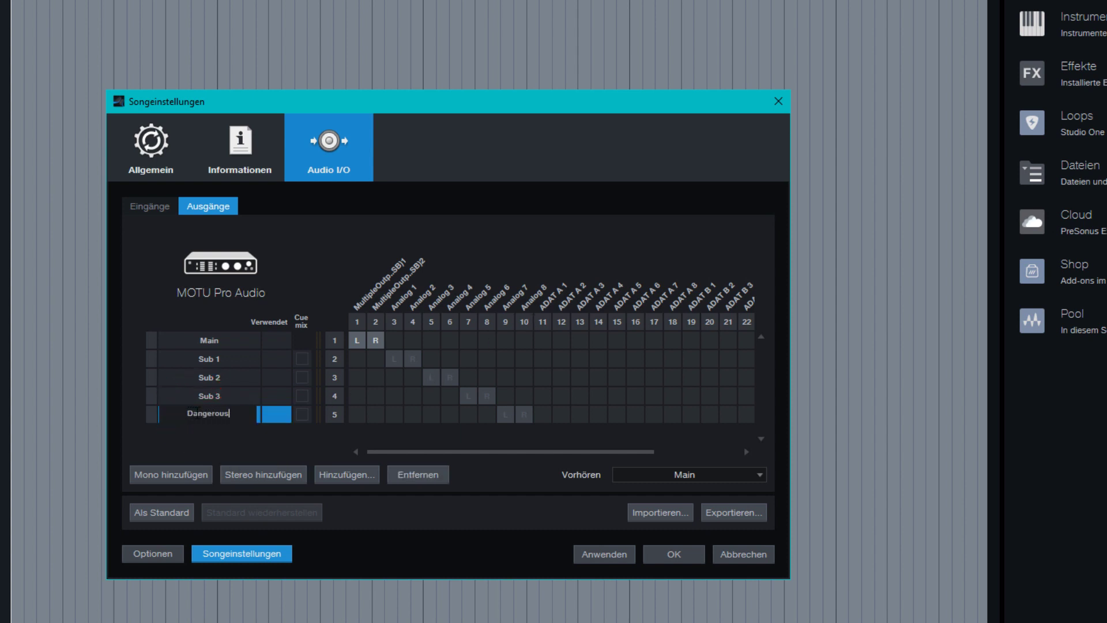
{"action": "type", "text": " Music Compressorf"}
{"action": "key", "text": "Return"}
{"action": "left_click", "coordinate": [153, 410]}
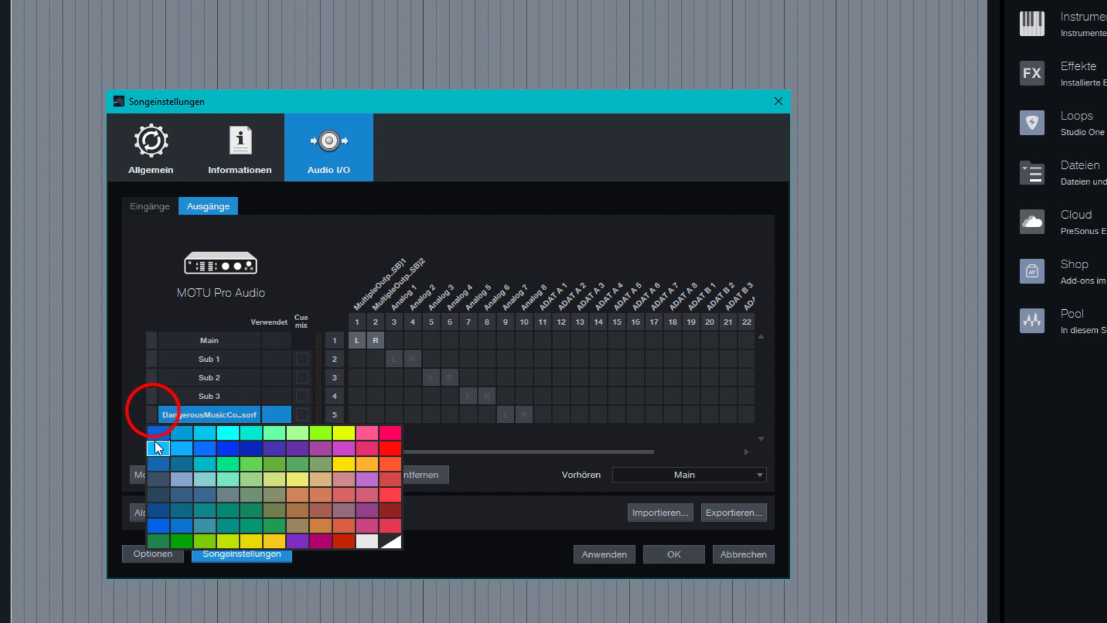
{"action": "left_click", "coordinate": [156, 438]}
{"action": "left_click", "coordinate": [225, 431]}
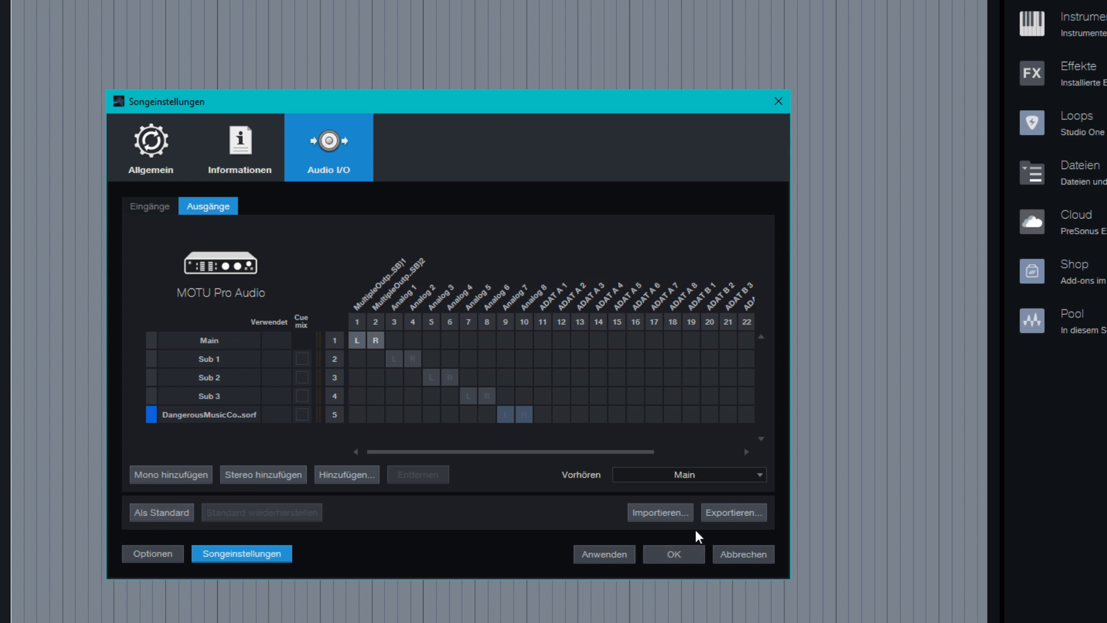
Step: Export the I/O setup as Audiosteps demo IO in the IO Configurations folder
{"action": "left_click", "coordinate": [723, 512]}
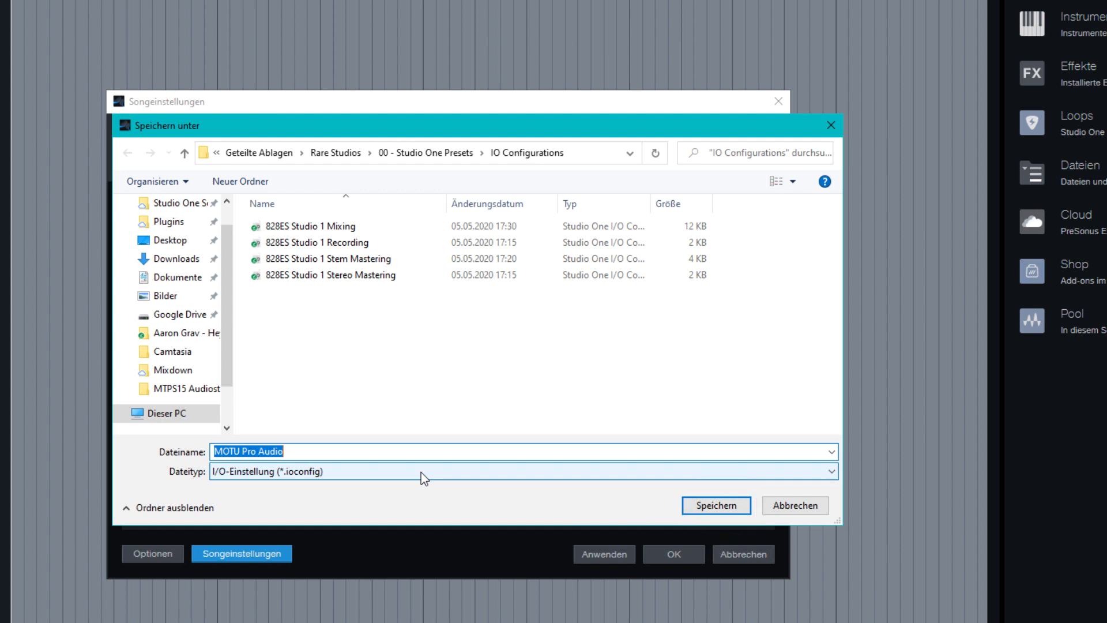
{"action": "type", "text": "Audiosteps "}
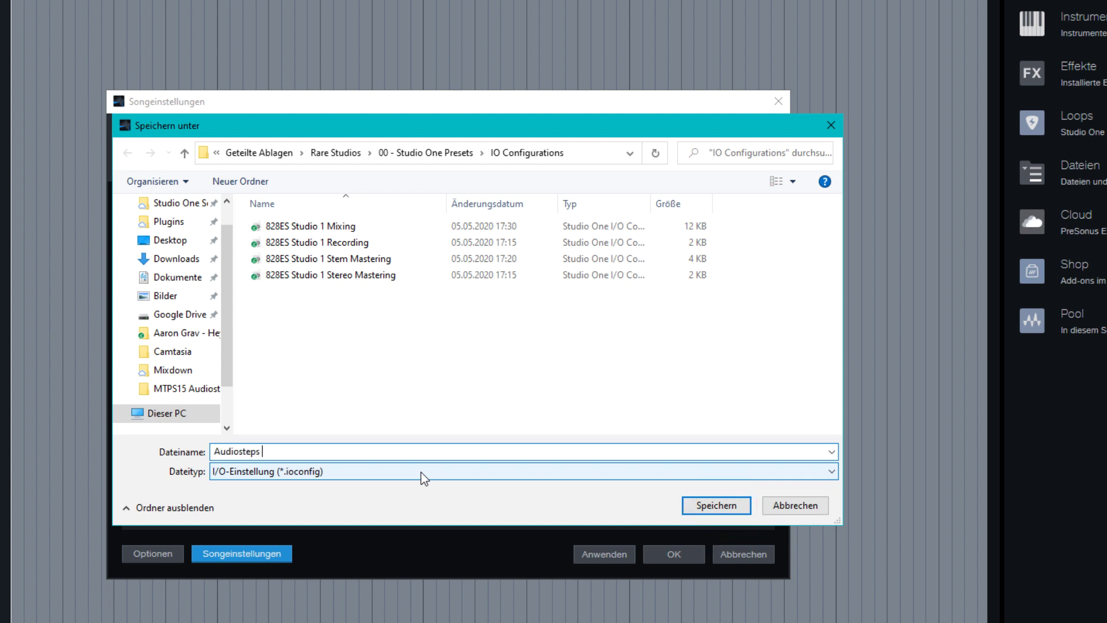
{"action": "type", "text": "demo IO"}
{"action": "left_click", "coordinate": [687, 506]}
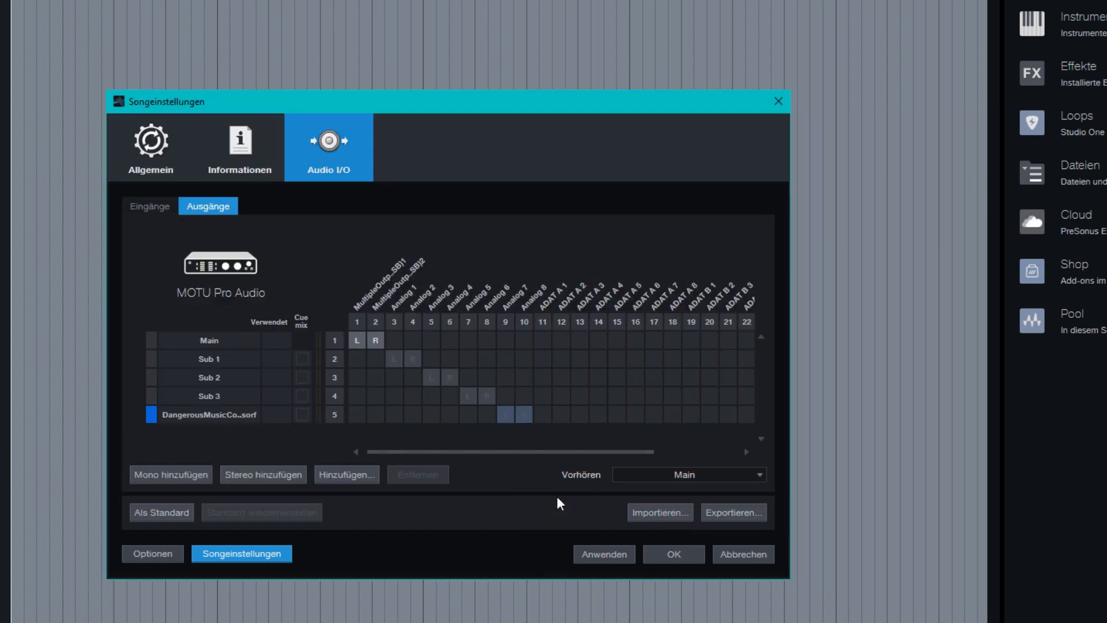
Step: Import the saved I/O configuration 828ES Studio 1 Mixing
{"action": "left_click", "coordinate": [635, 511]}
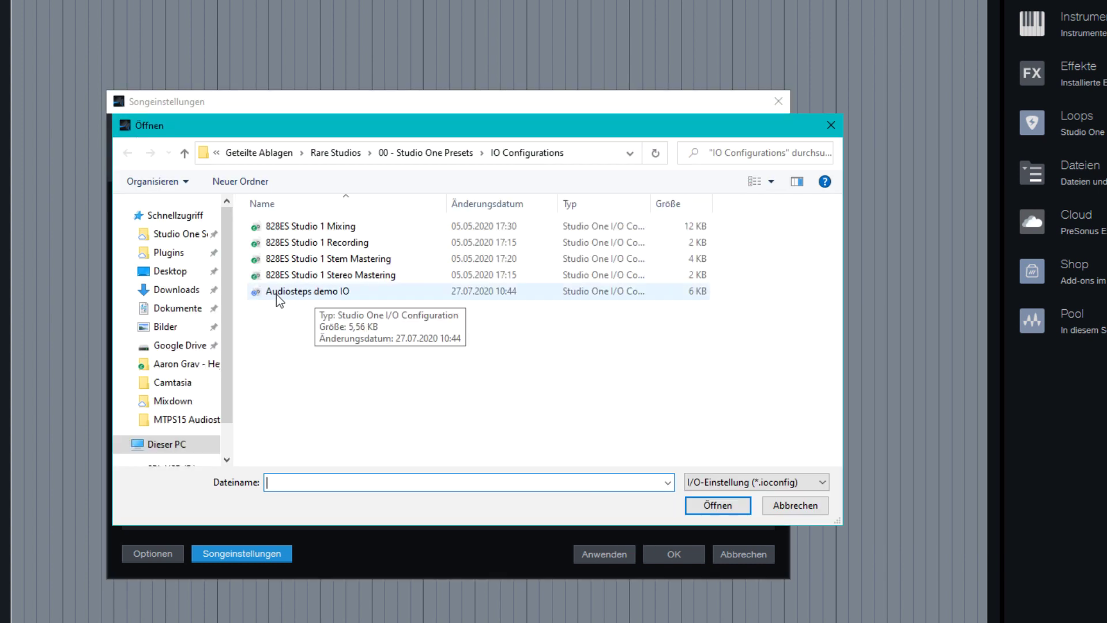
{"action": "left_click", "coordinate": [296, 226]}
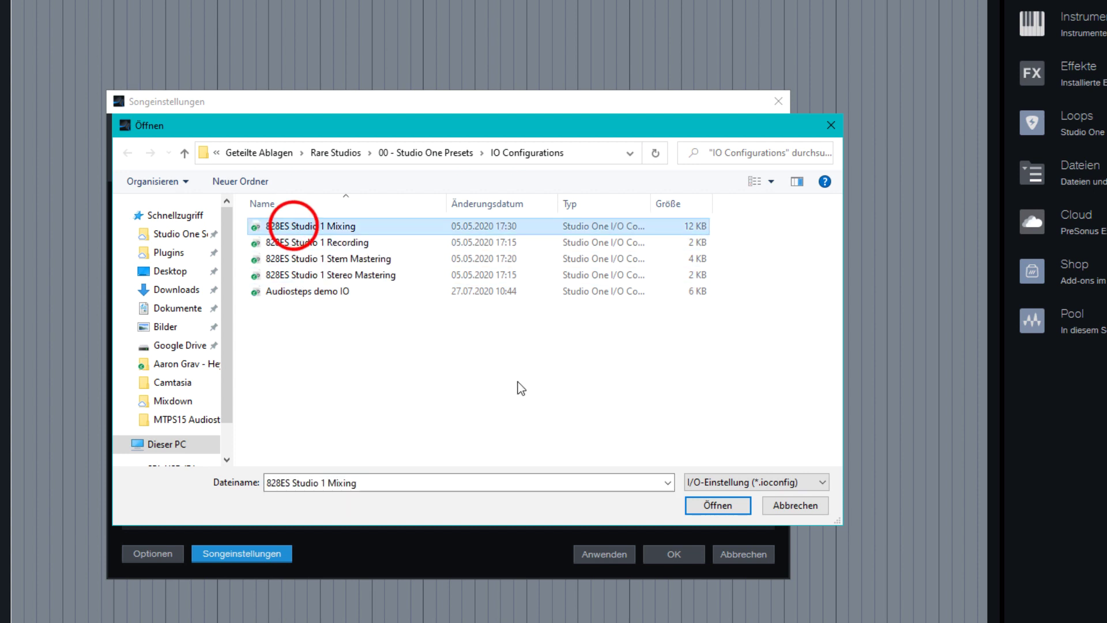
{"action": "left_click", "coordinate": [709, 504]}
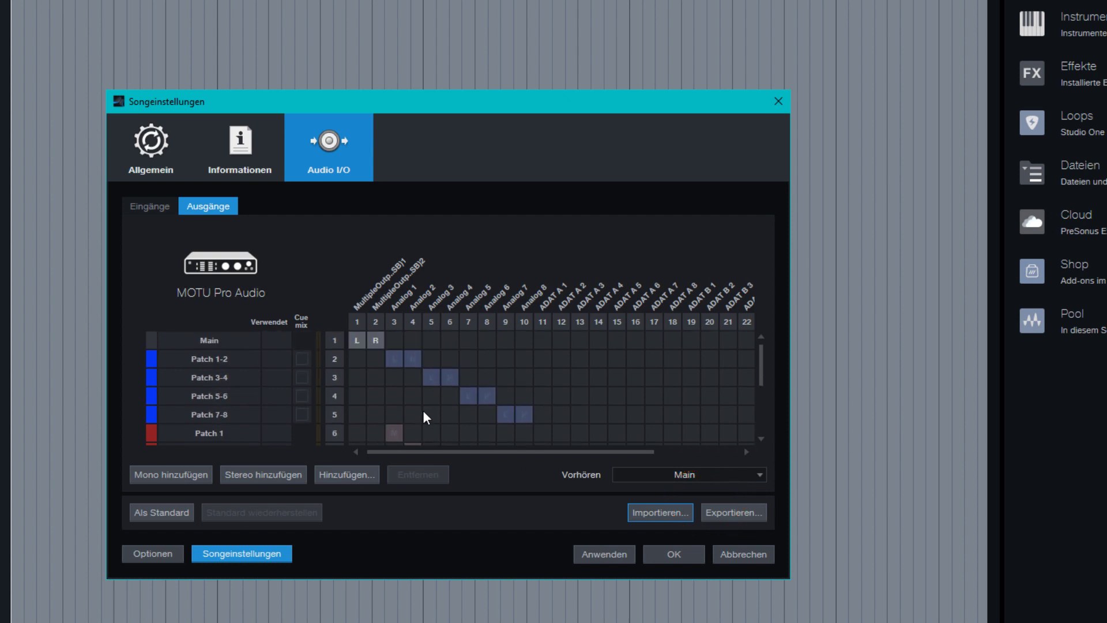
Step: Check the imported output and input channels, then apply the configuration and close the song settings
{"action": "scroll", "coordinate": [423, 414], "scroll_direction": "down", "scroll_amount": 3}
{"action": "left_click", "coordinate": [147, 203]}
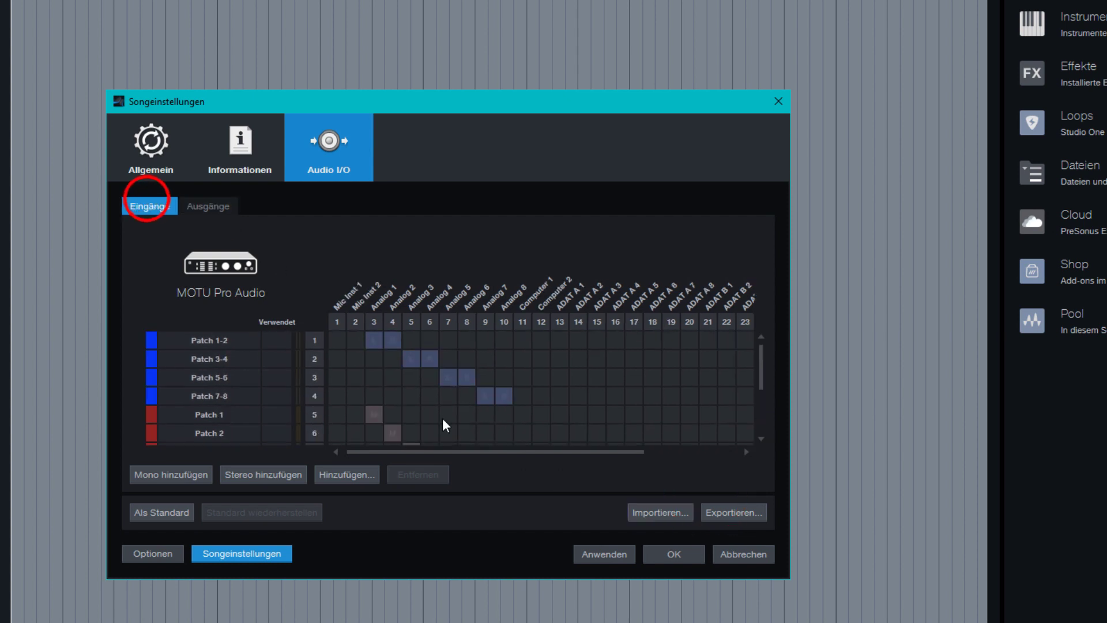
{"action": "scroll", "coordinate": [443, 421], "scroll_direction": "down", "scroll_amount": 3}
{"action": "scroll", "coordinate": [443, 421], "scroll_direction": "up", "scroll_amount": 3}
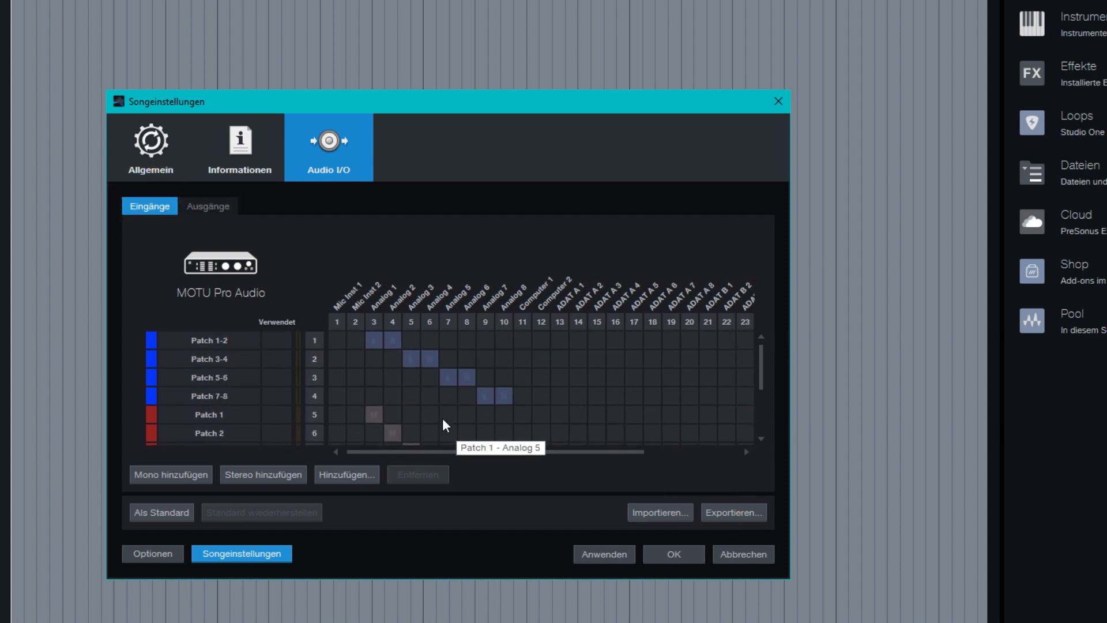
{"action": "scroll", "coordinate": [444, 425], "scroll_direction": "down", "scroll_amount": 3}
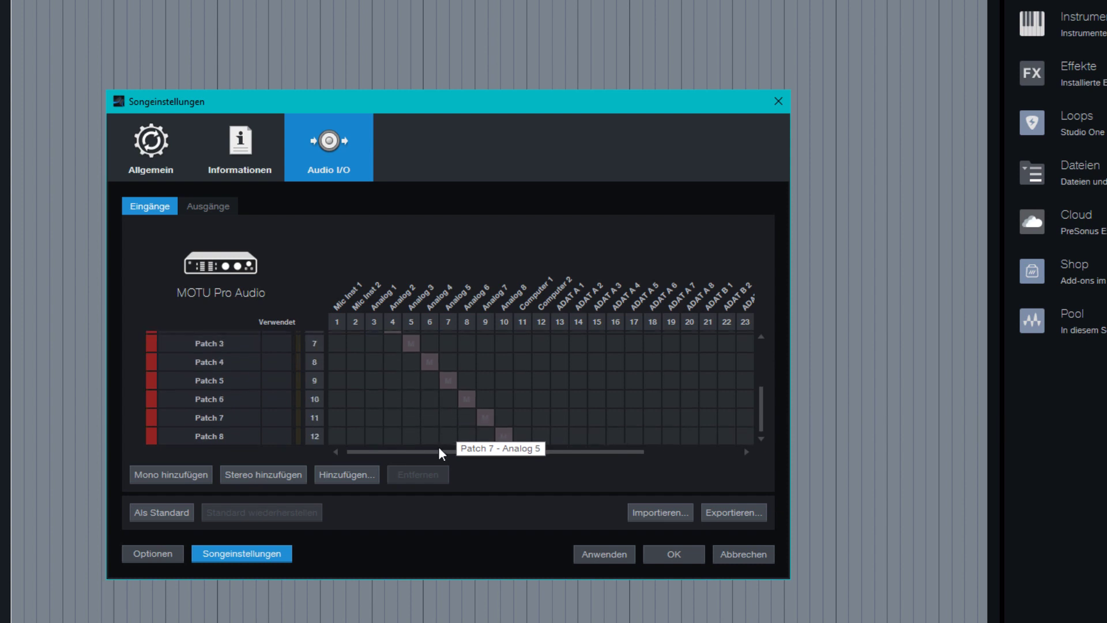
{"action": "left_click", "coordinate": [438, 507]}
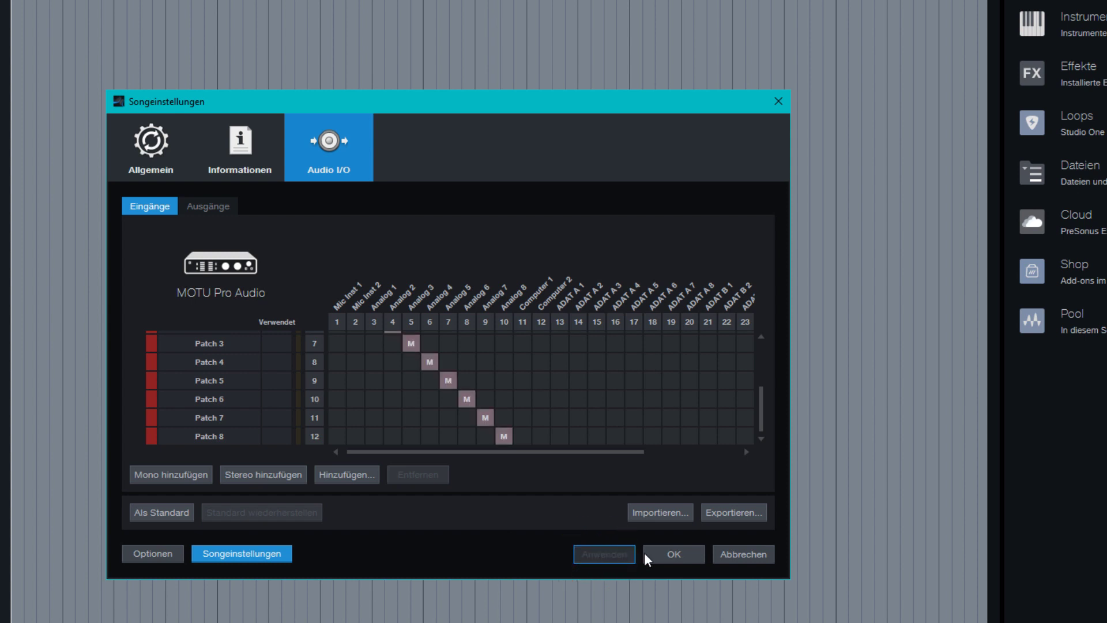
{"action": "left_click", "coordinate": [668, 555]}
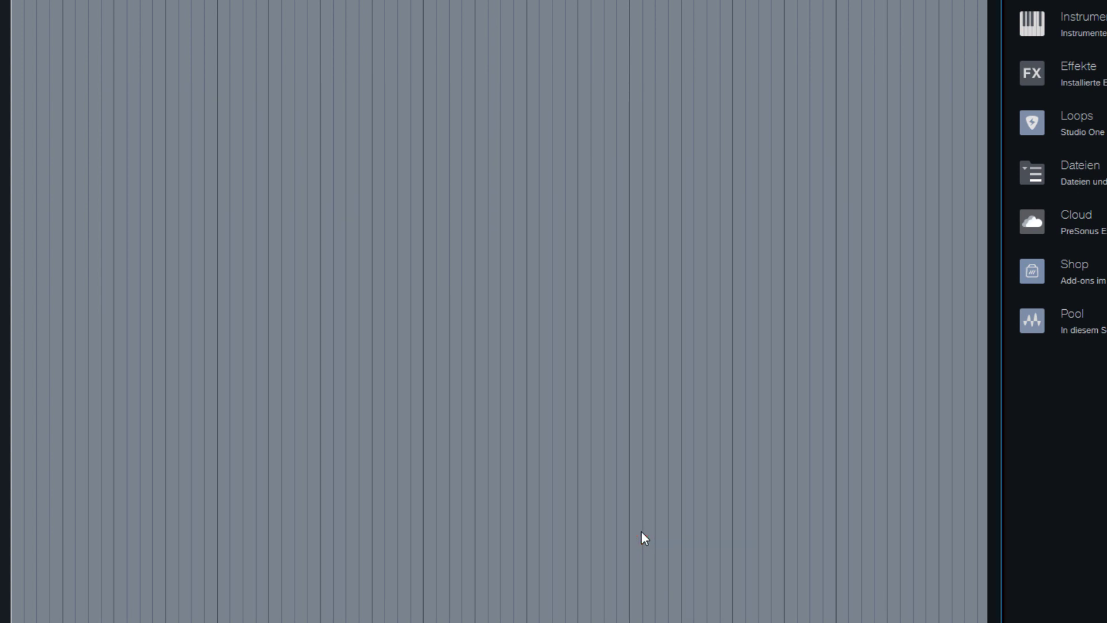